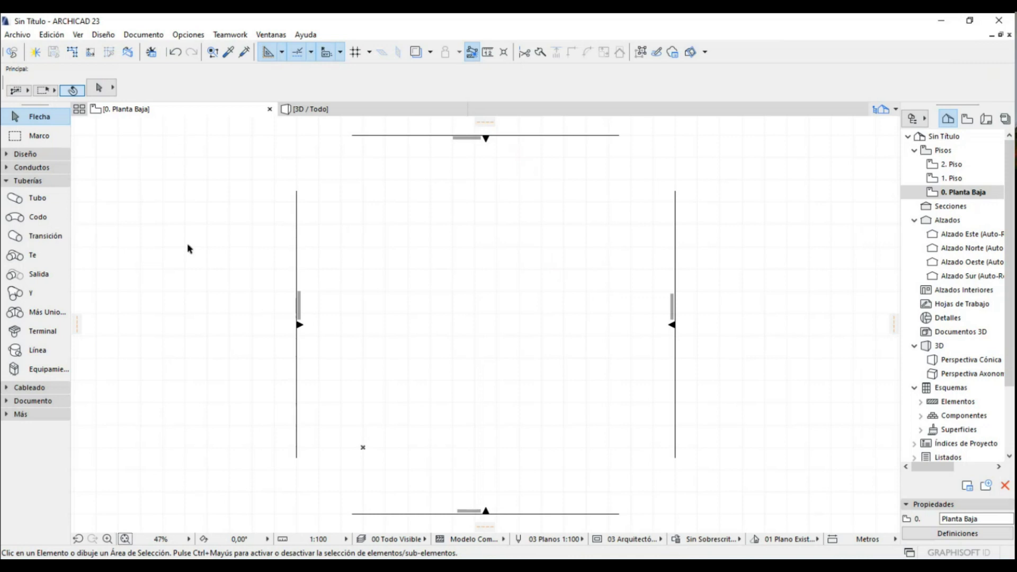
Step: Load the attributes of the Aula taller C8 project file into the Attribute Manager
left_click(189, 35)
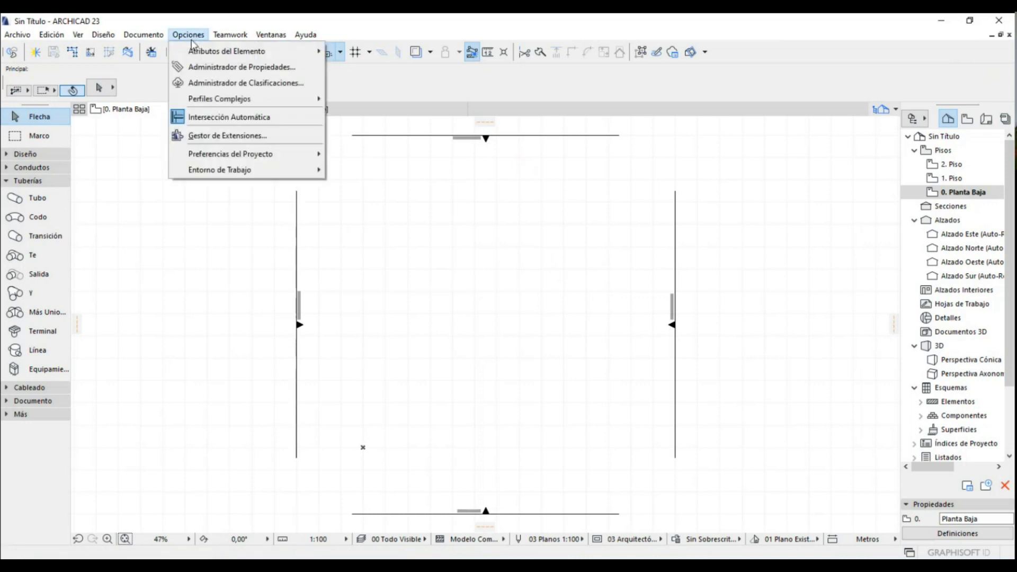
mouse_move(238, 51)
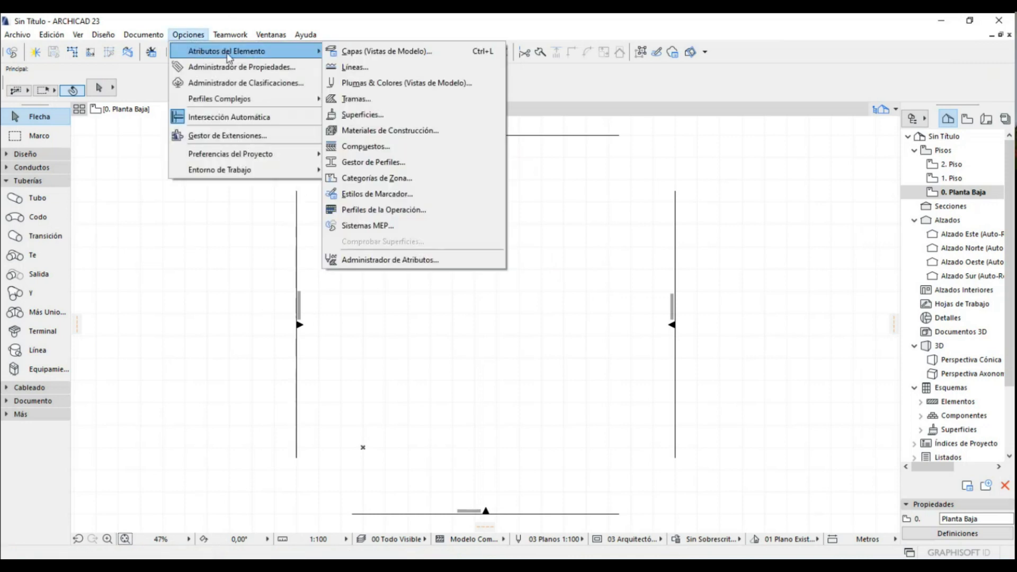
left_click(480, 261)
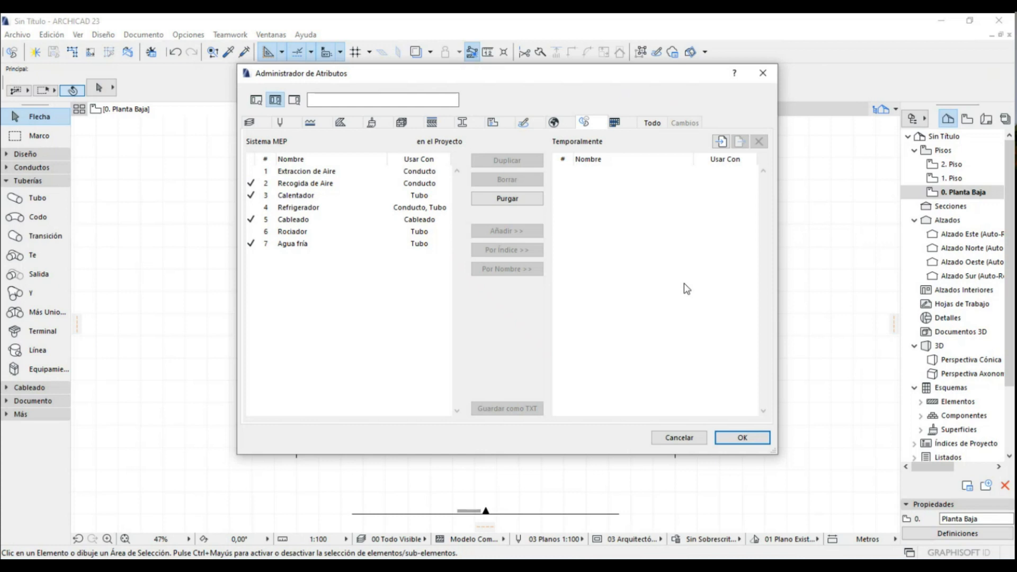
left_click(722, 142)
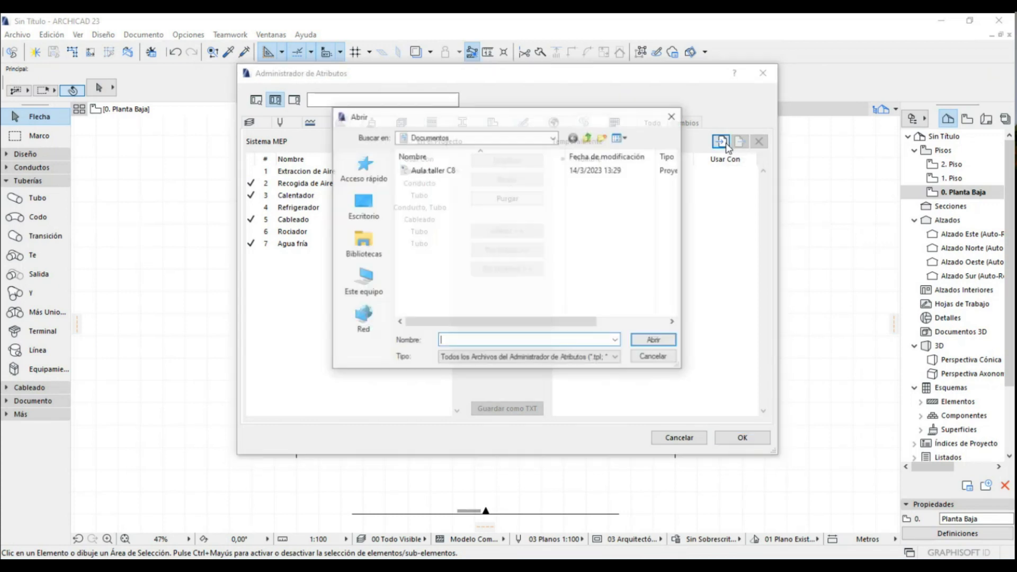
left_click(432, 170)
left_click(654, 341)
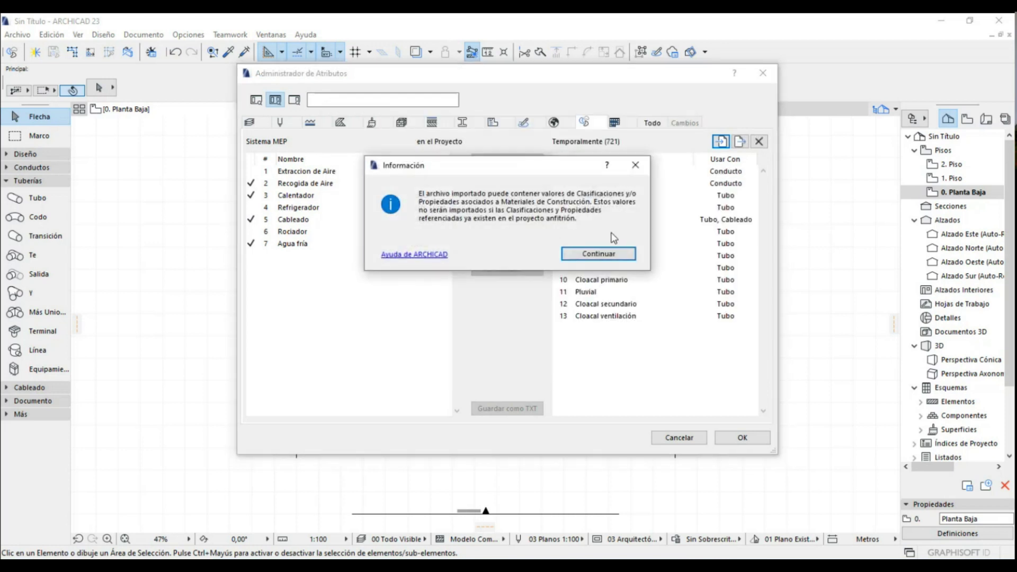
left_click(612, 257)
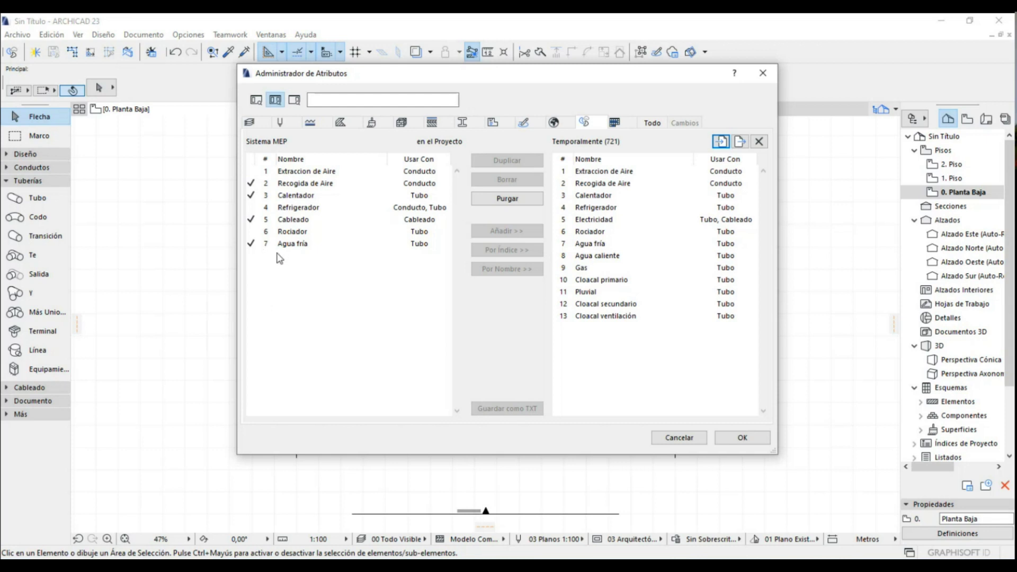
left_click(599, 349)
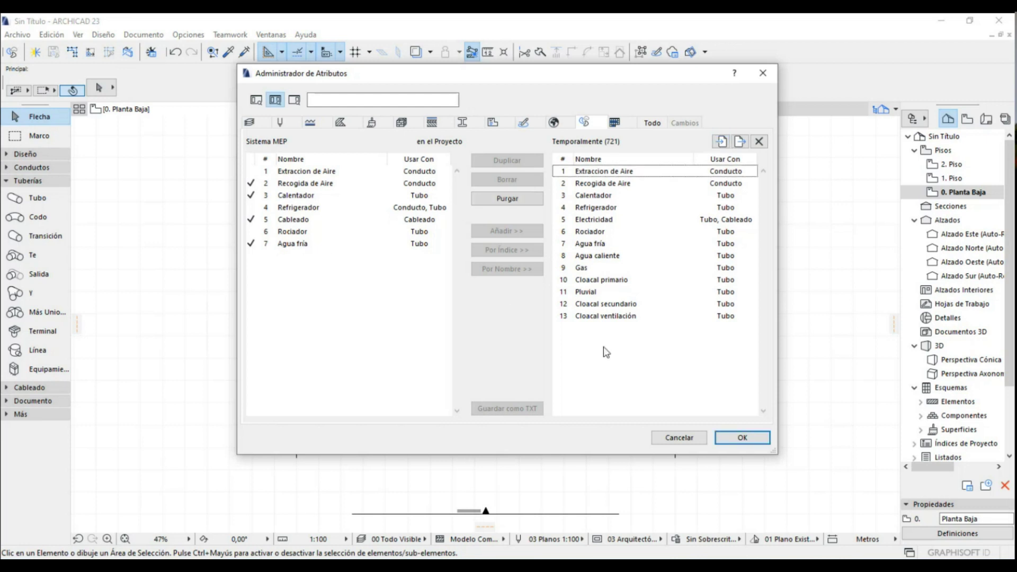
left_click(602, 257)
left_click(597, 317)
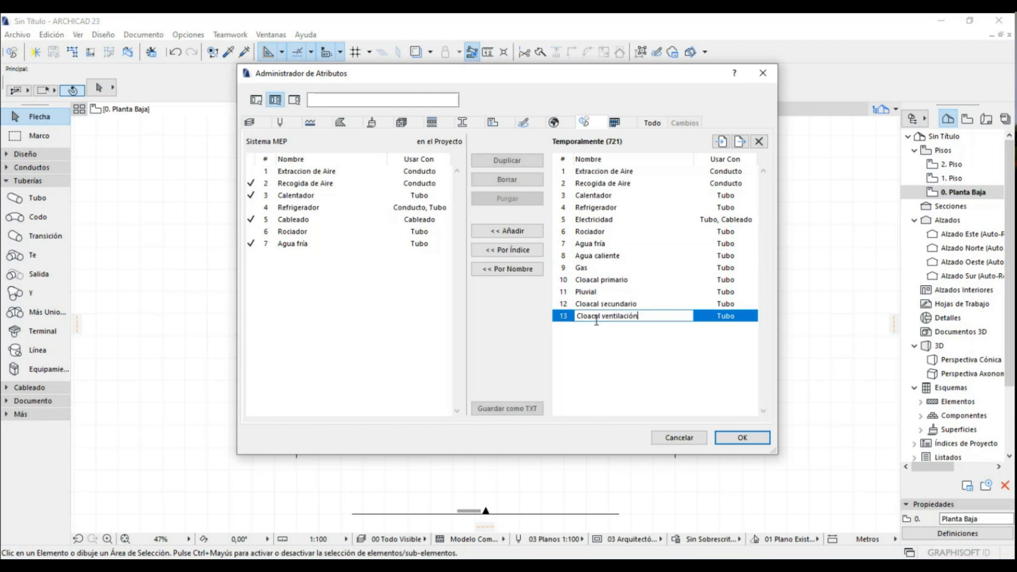
left_click(596, 256)
left_click(596, 318, "shift")
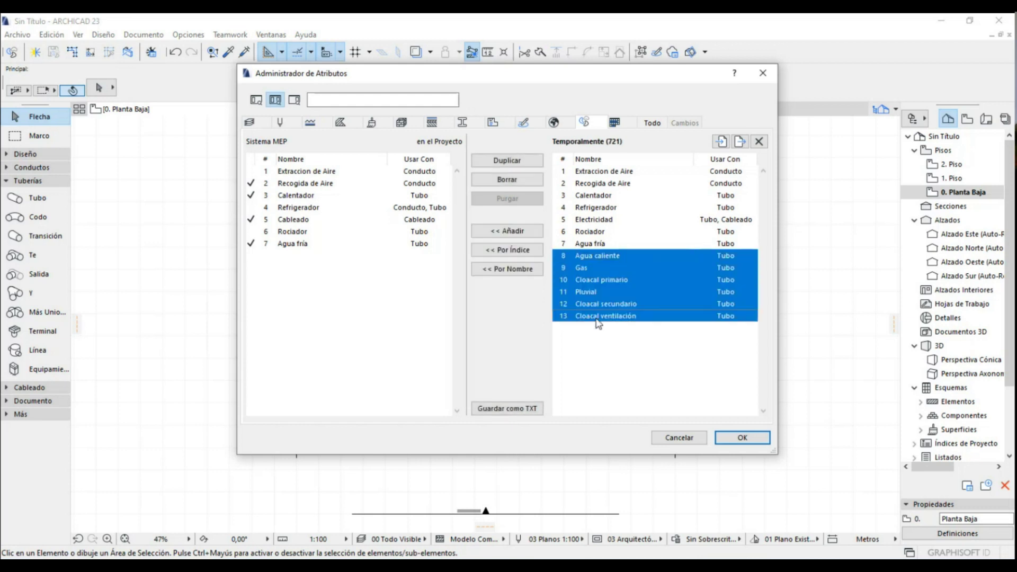
left_click(511, 253)
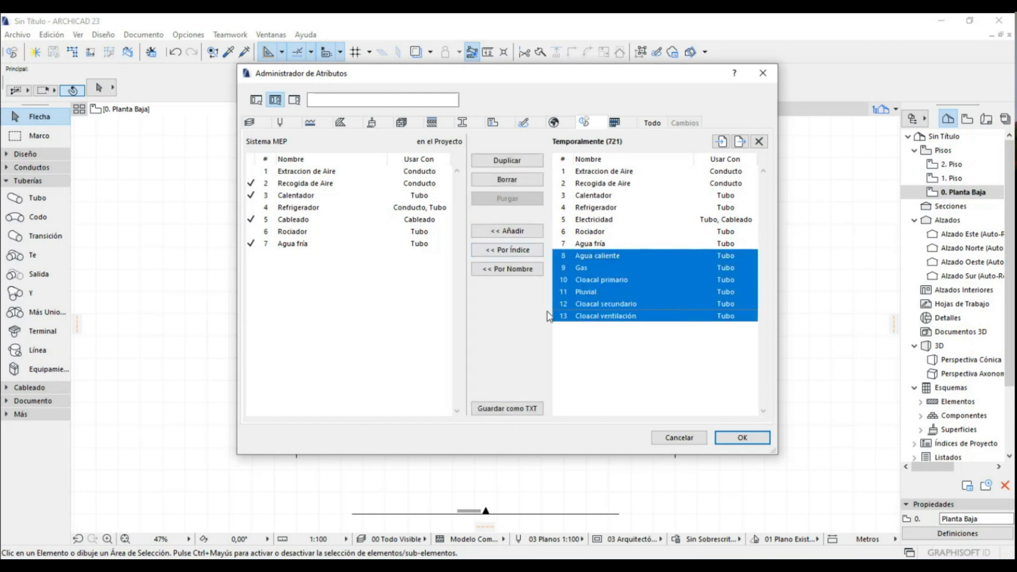
Step: Overwrite the project's MEP systems by index with all loaded systems, from Extraccion de Aire to Cloacal ventilación
left_click(599, 173)
left_click(598, 316, "shift")
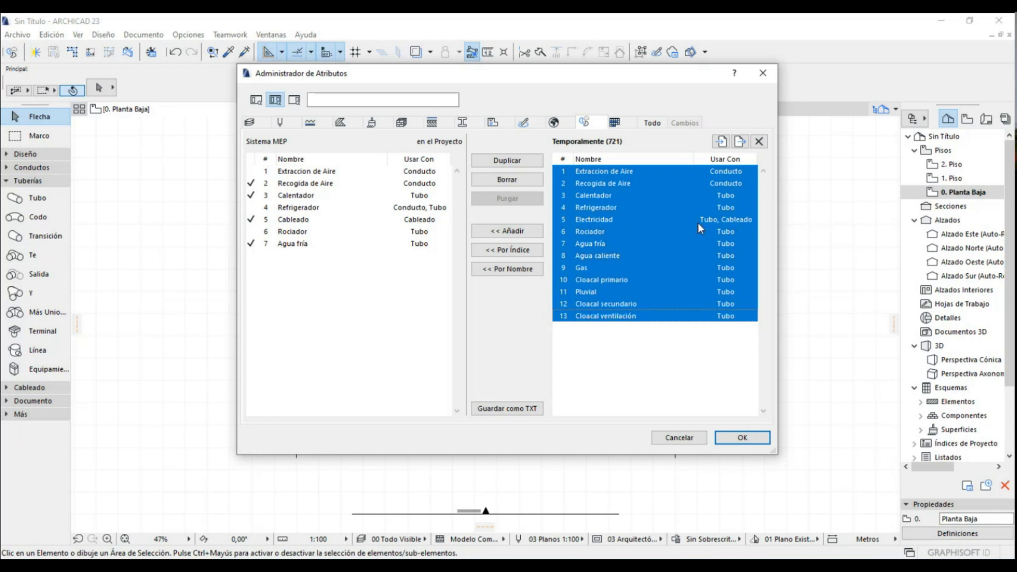
left_click(506, 250)
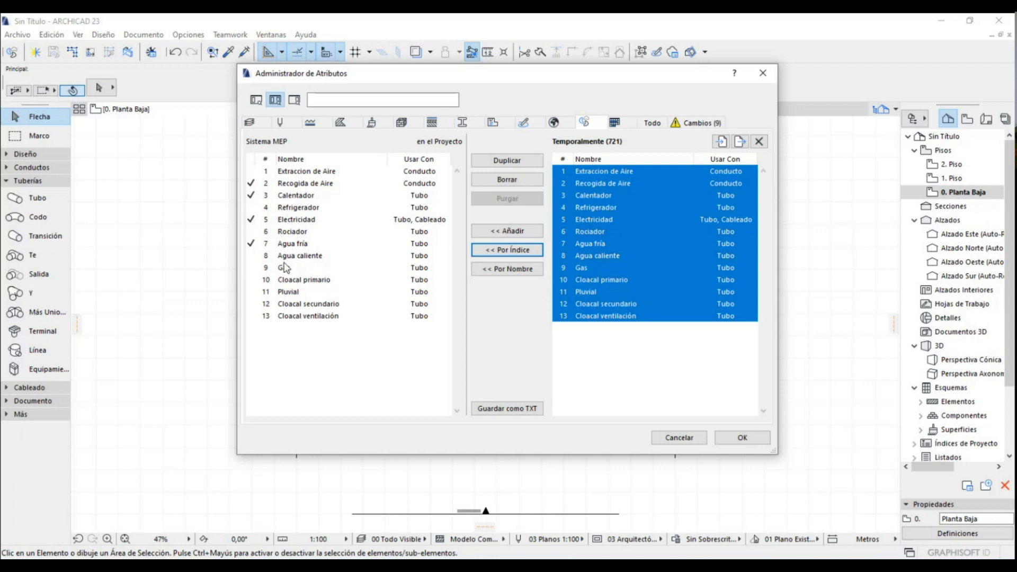
left_click(313, 357)
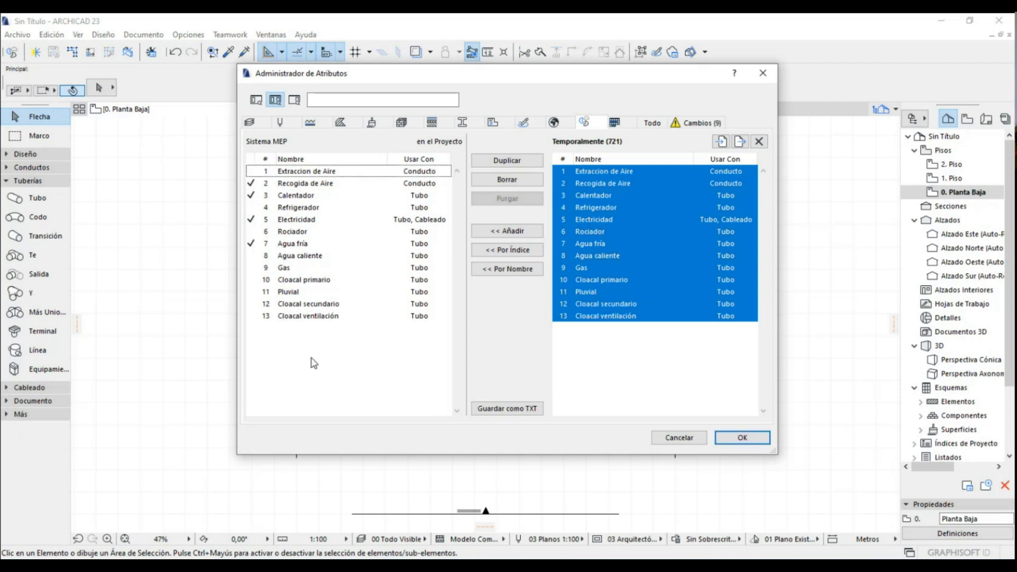
left_click(642, 360)
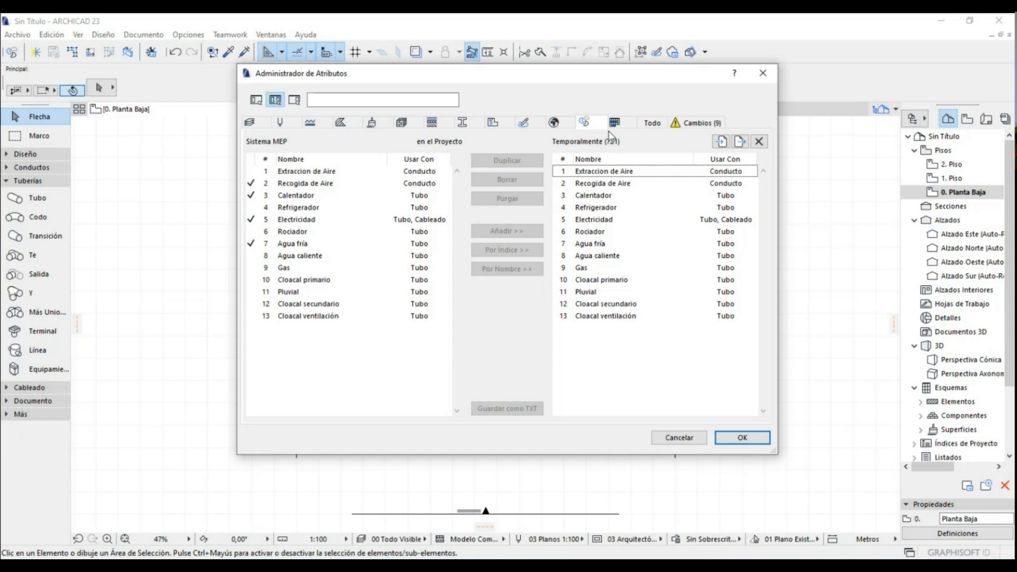
Step: Add the loaded 01 Arquitectura 1:100 pen set to the project and apply all attribute changes
left_click(280, 131)
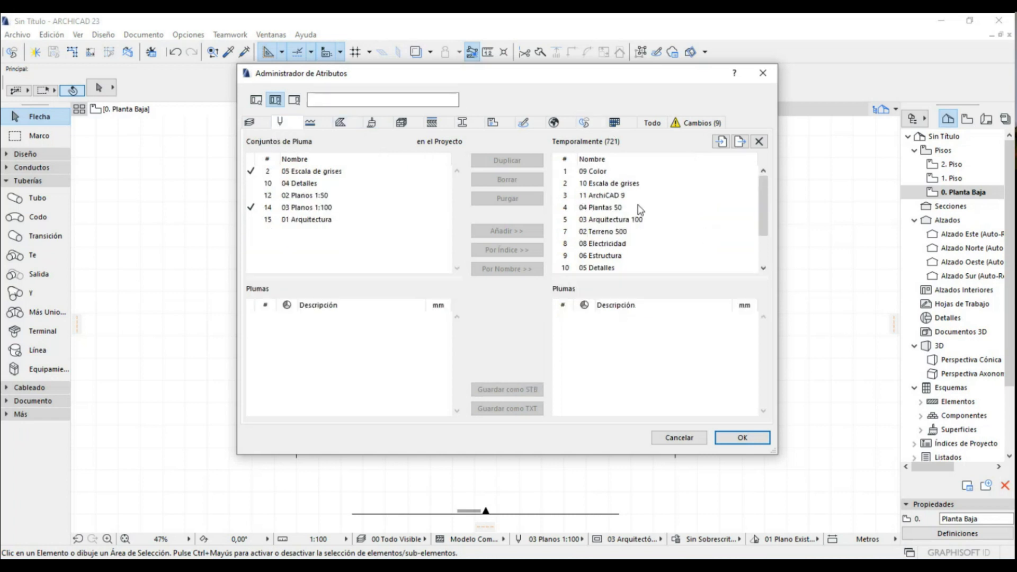
scroll(638, 226, "down", 2)
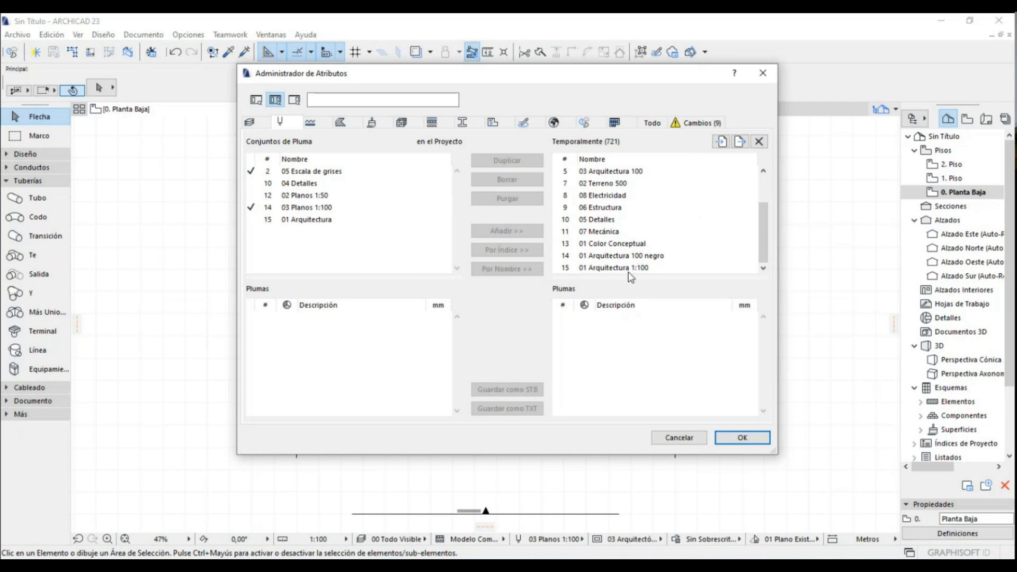
left_click(630, 268)
left_click_drag(766, 332, 768, 394)
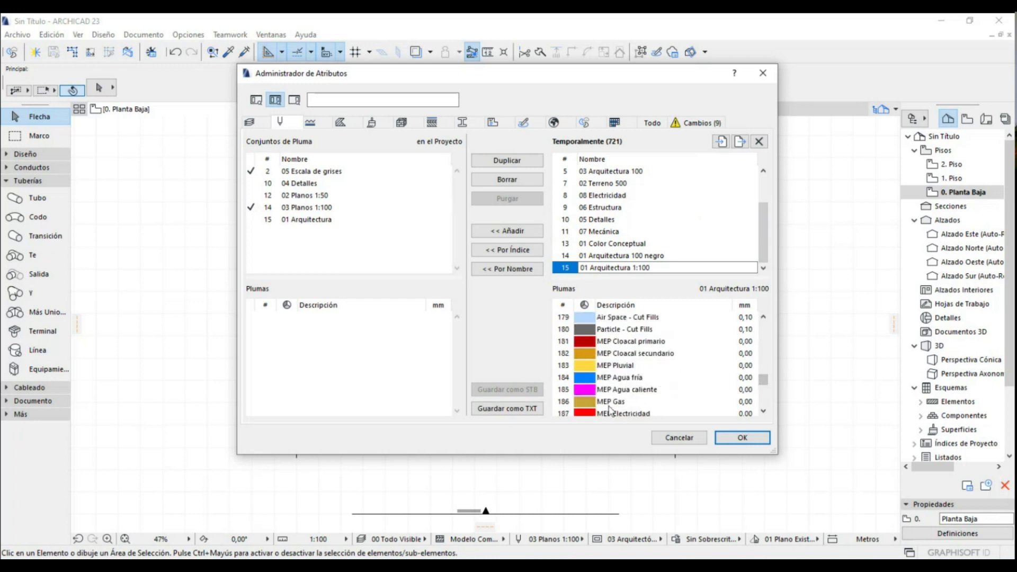
left_click(503, 233)
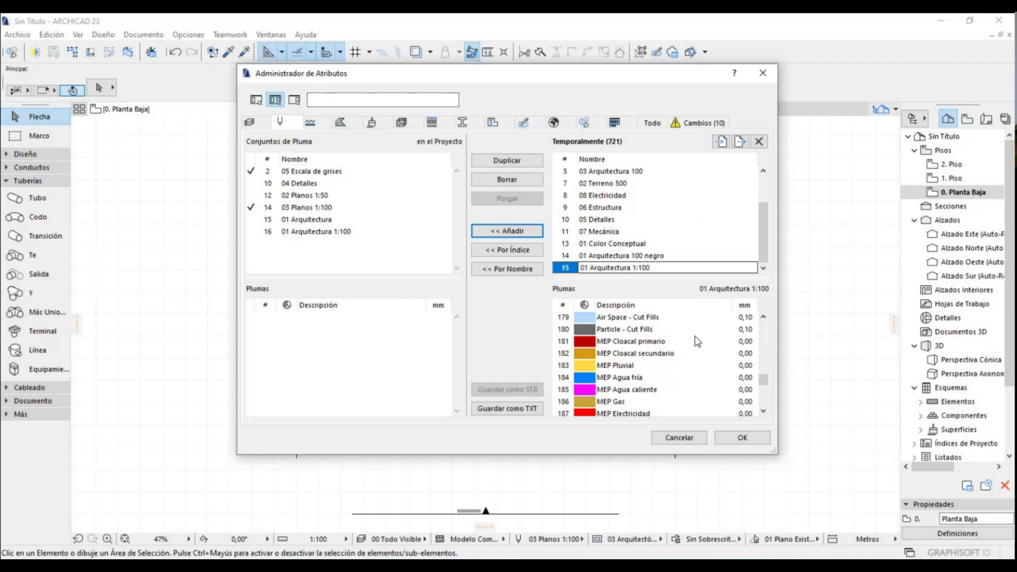
left_click(738, 444)
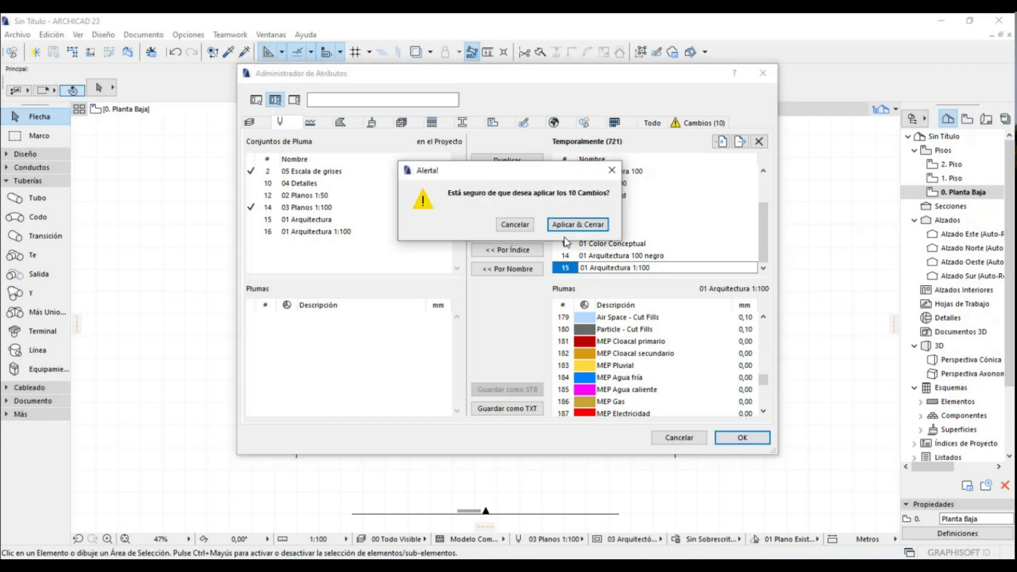
left_click(573, 226)
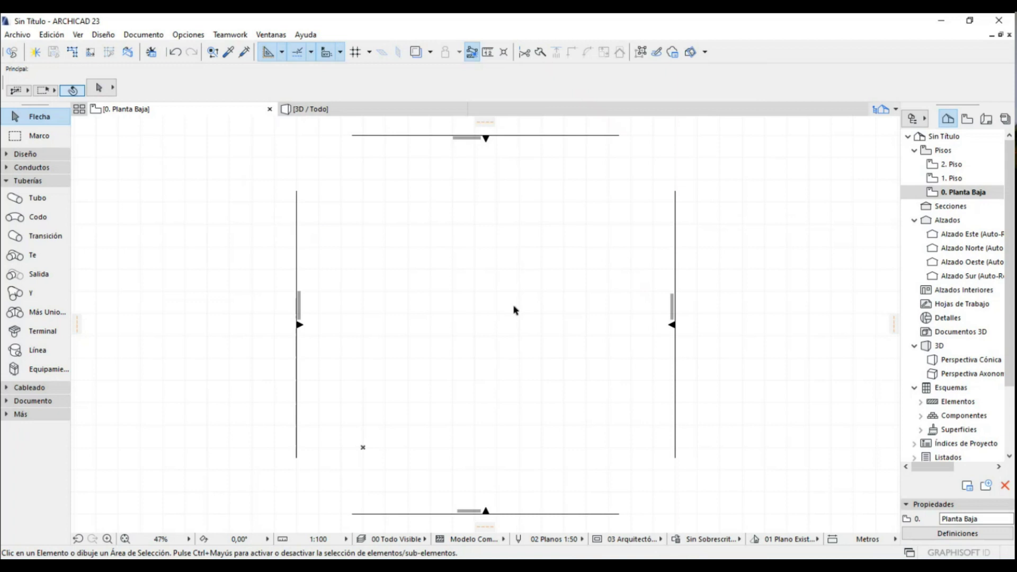
Step: Review the MEP system settings of Cloacal primario, Cloacal secundario and Cloacal ventilación
left_click(11, 56)
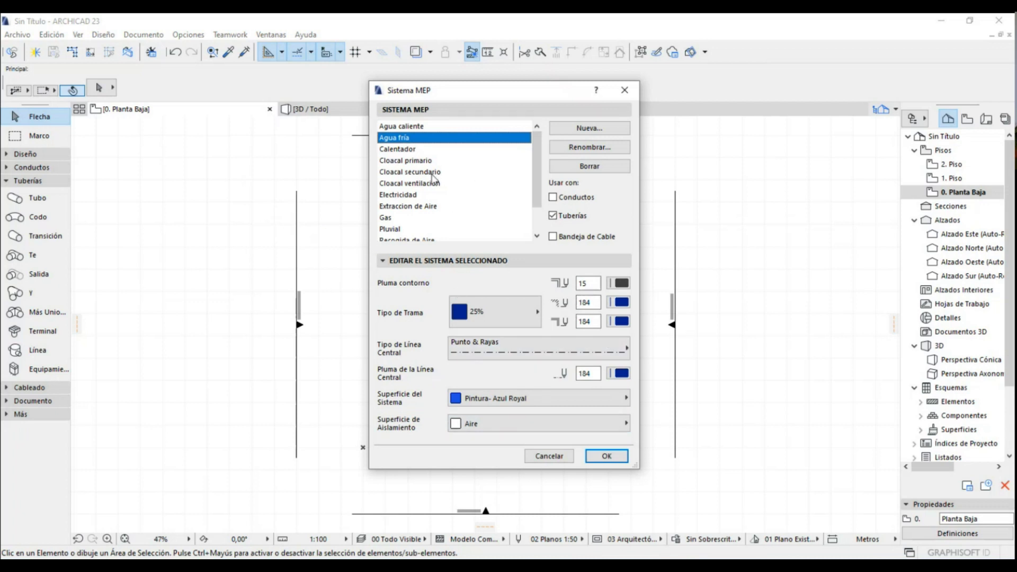
scroll(424, 187, "down", 1)
scroll(421, 185, "up", 1)
left_click(413, 163)
left_click(414, 172)
left_click(418, 183)
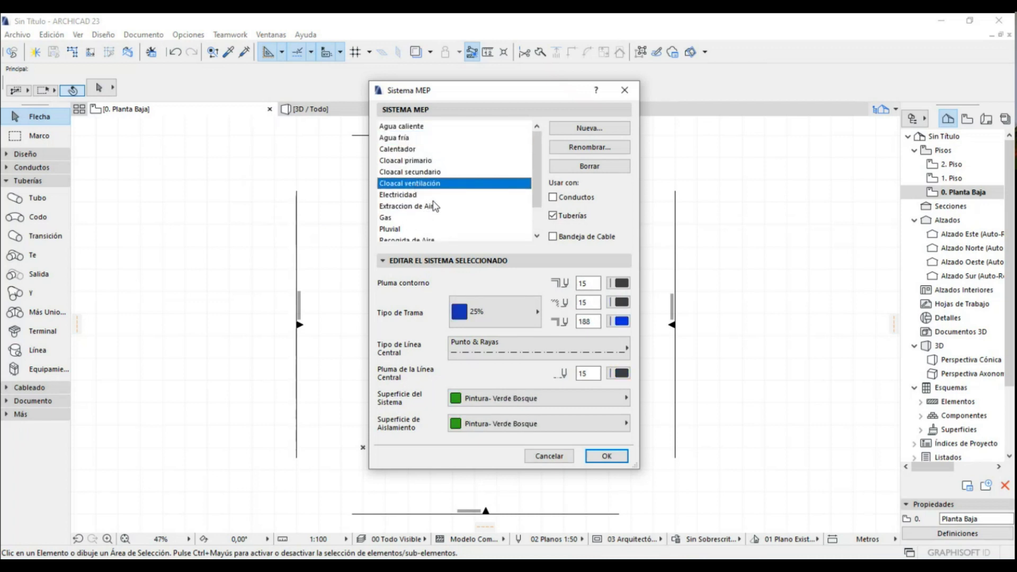
left_click(607, 456)
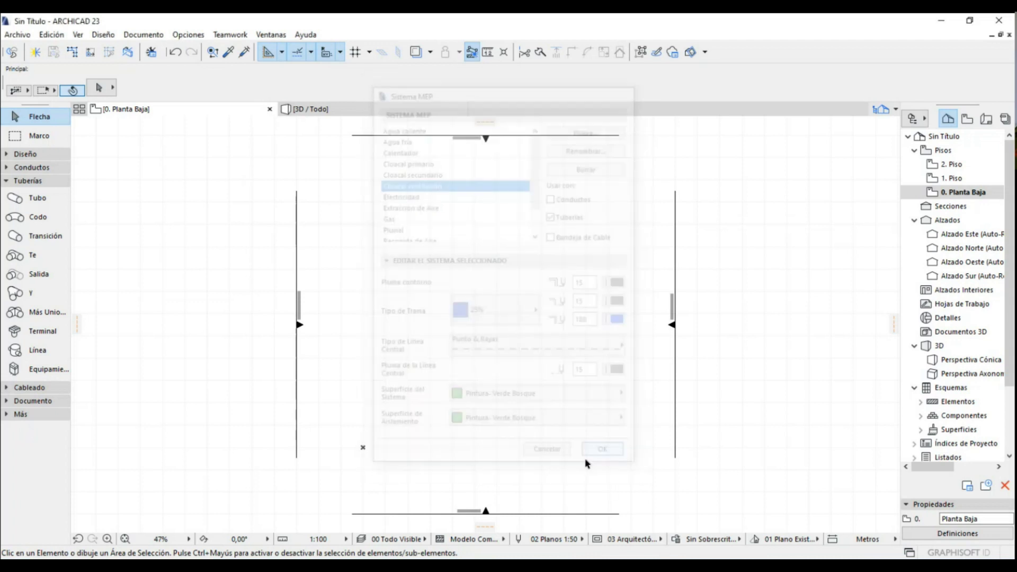
Step: Place a straight pipe with the Tubo tool inside the elevation markers of the ground floor plan
left_click(22, 198)
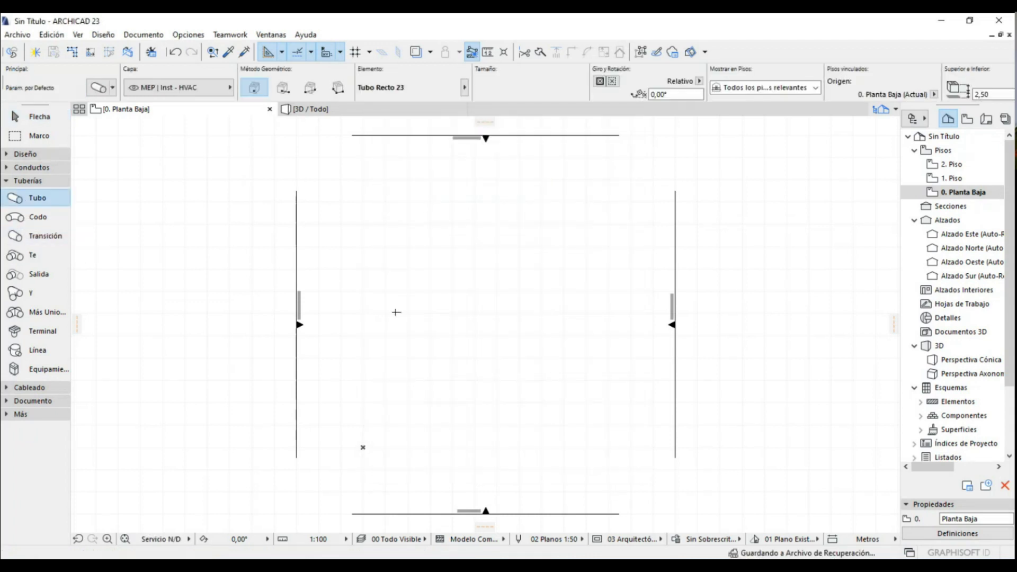
scroll(408, 318, "up", 6)
scroll(411, 317, "up", 6)
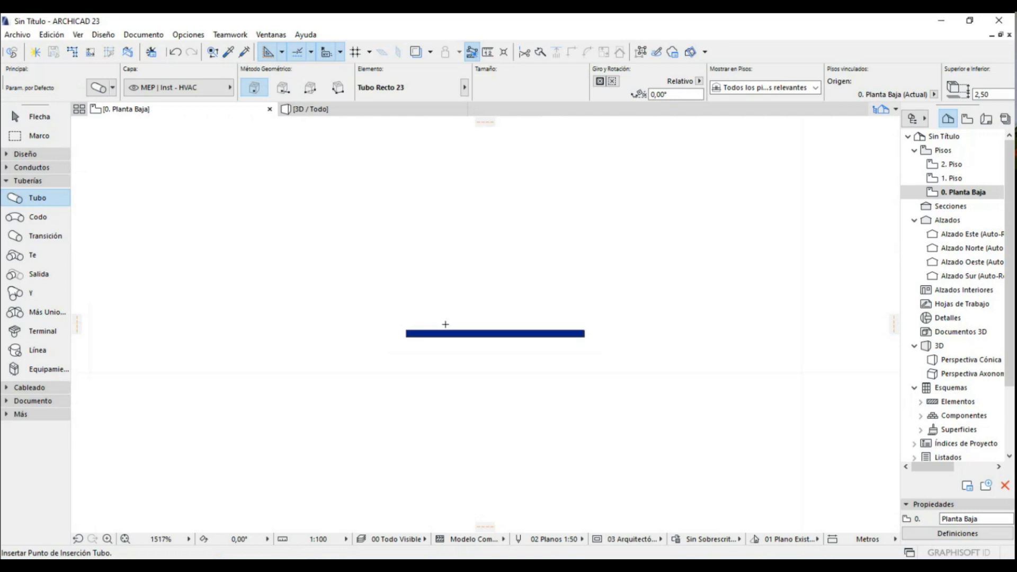
scroll(556, 388, "down", 1)
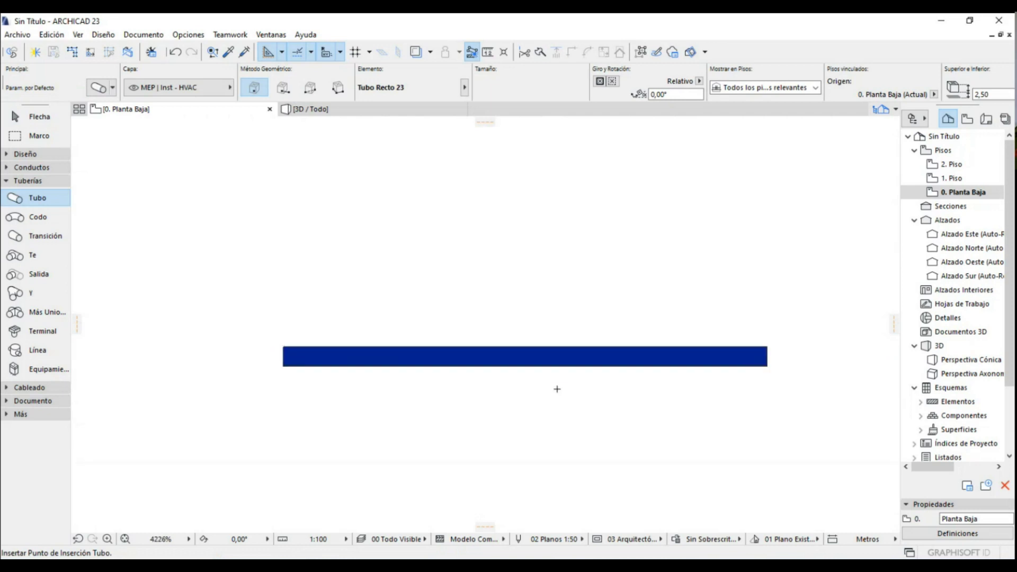
scroll(551, 491, "up", 1)
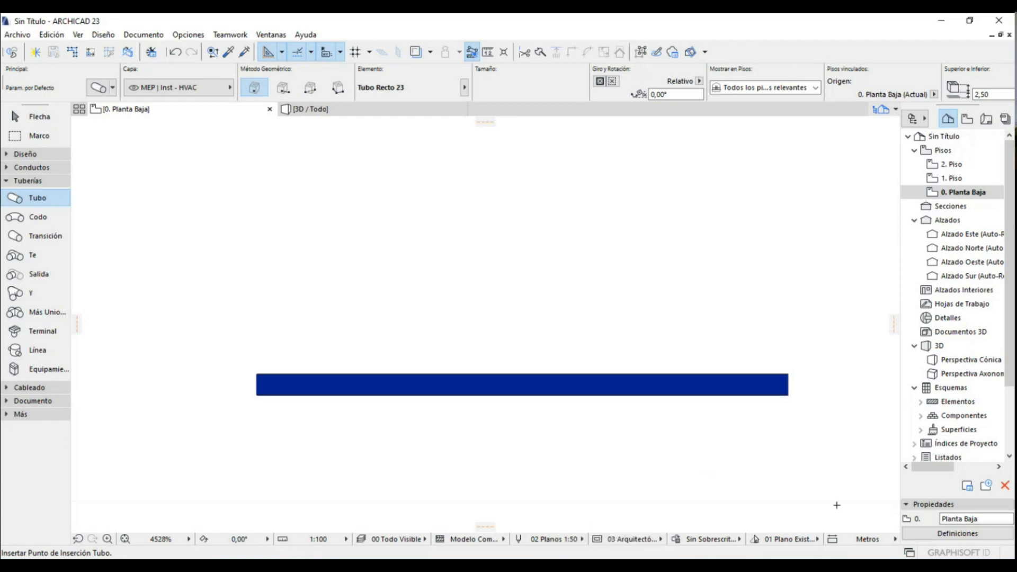
Step: Switch the plan's pen set to 01 Arquitectura 1:100 and check the Agua fría pens in the MEP system settings
left_click(537, 541)
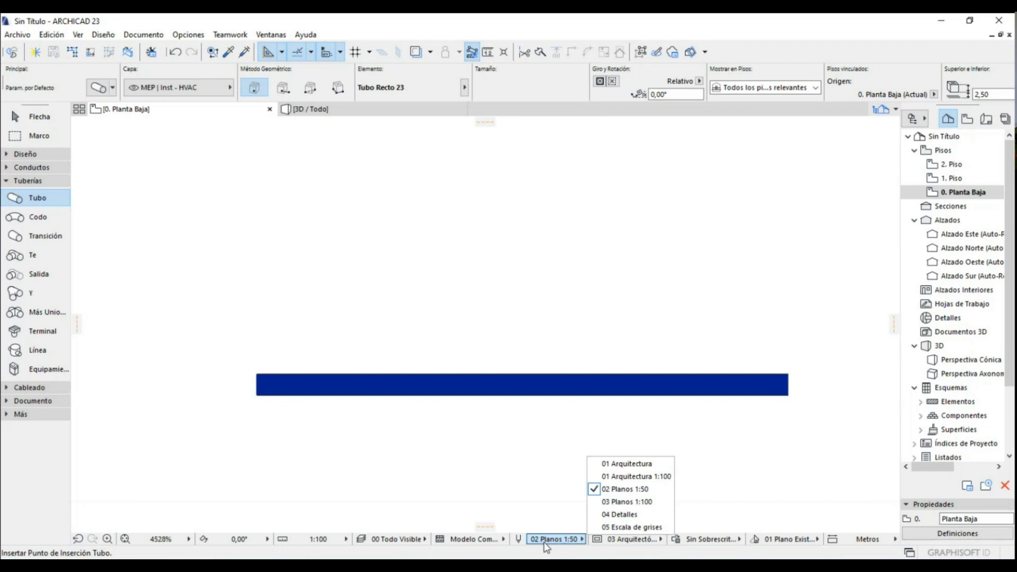
left_click(633, 480)
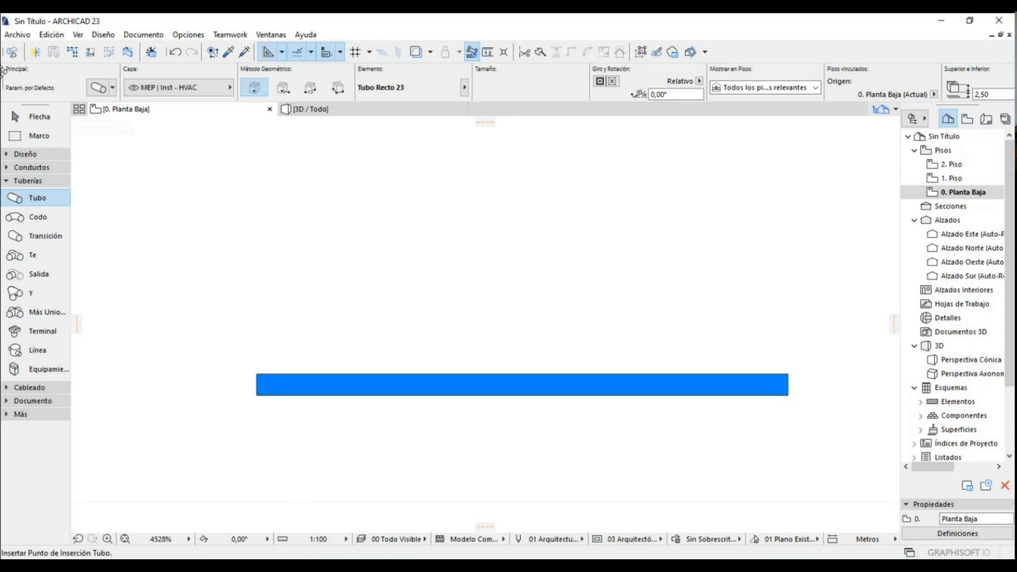
left_click(12, 53)
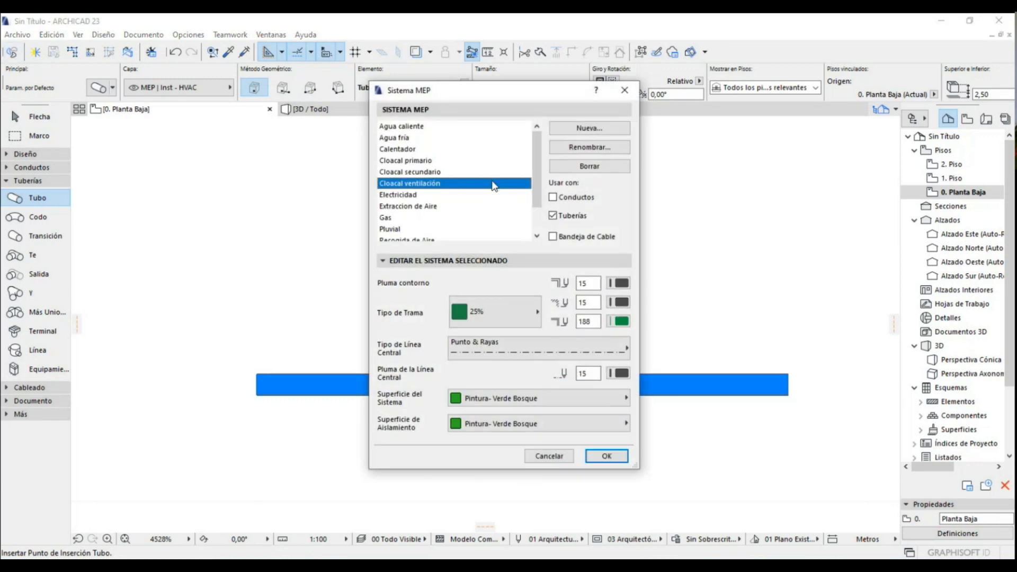
left_click(414, 138)
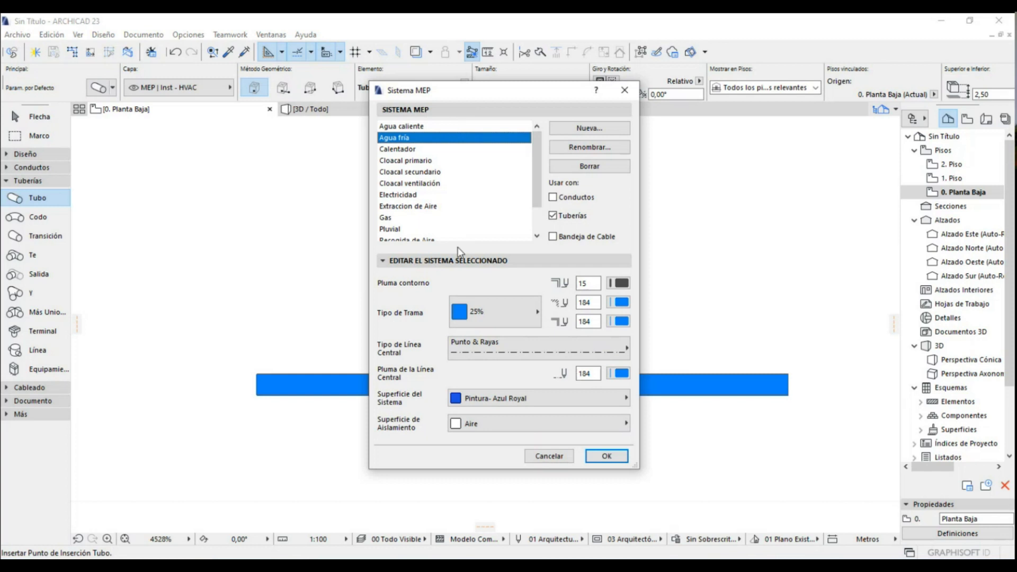
left_click(625, 91)
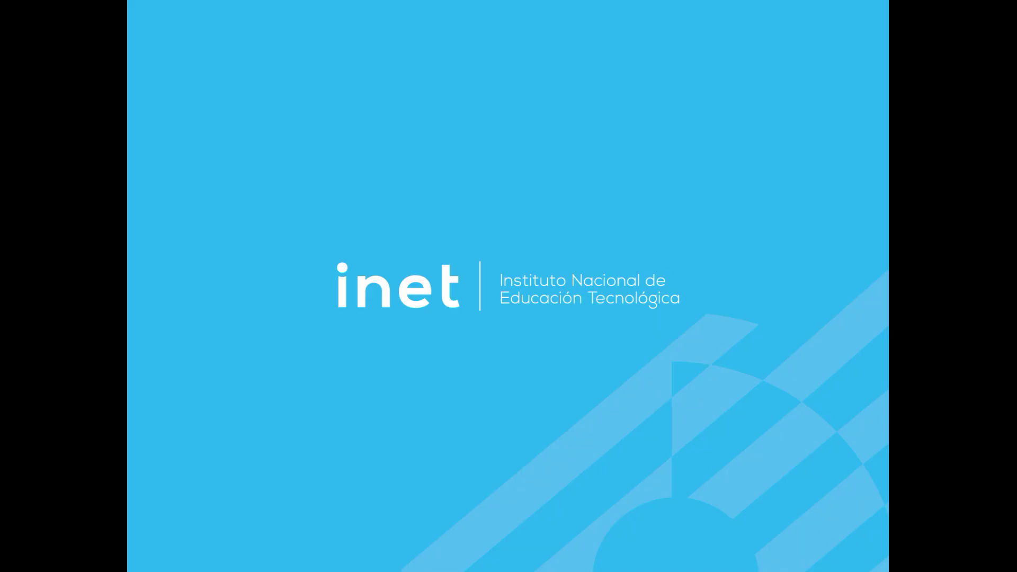